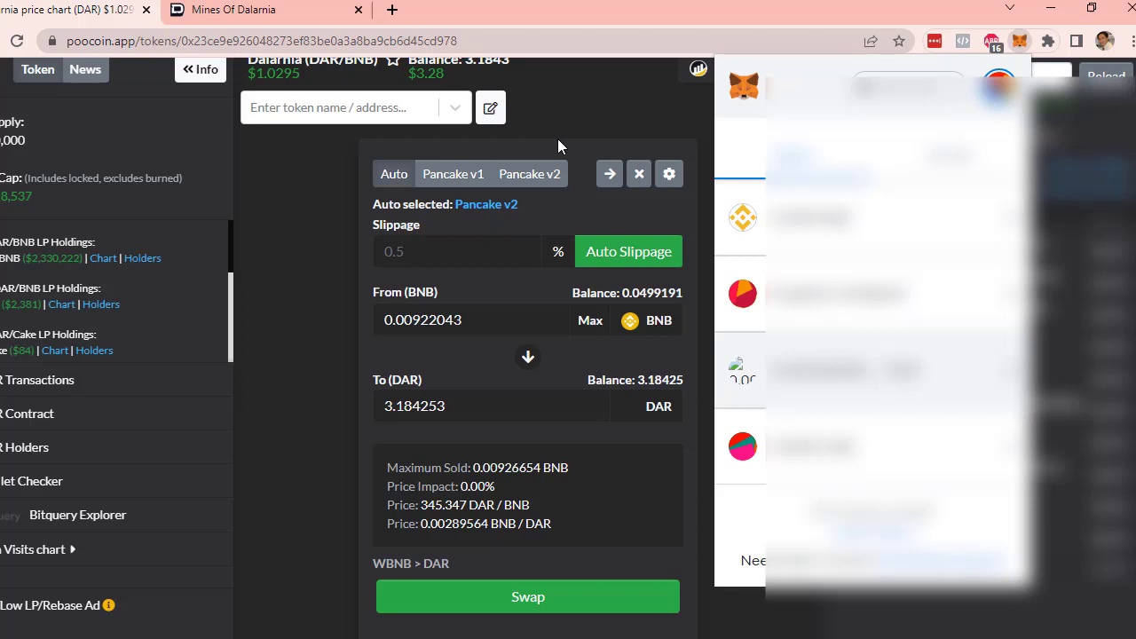
Step: Return to the top of PooCoin and focus the empty 'Enter token name / address' search field
scroll(566, 135, "up", 1)
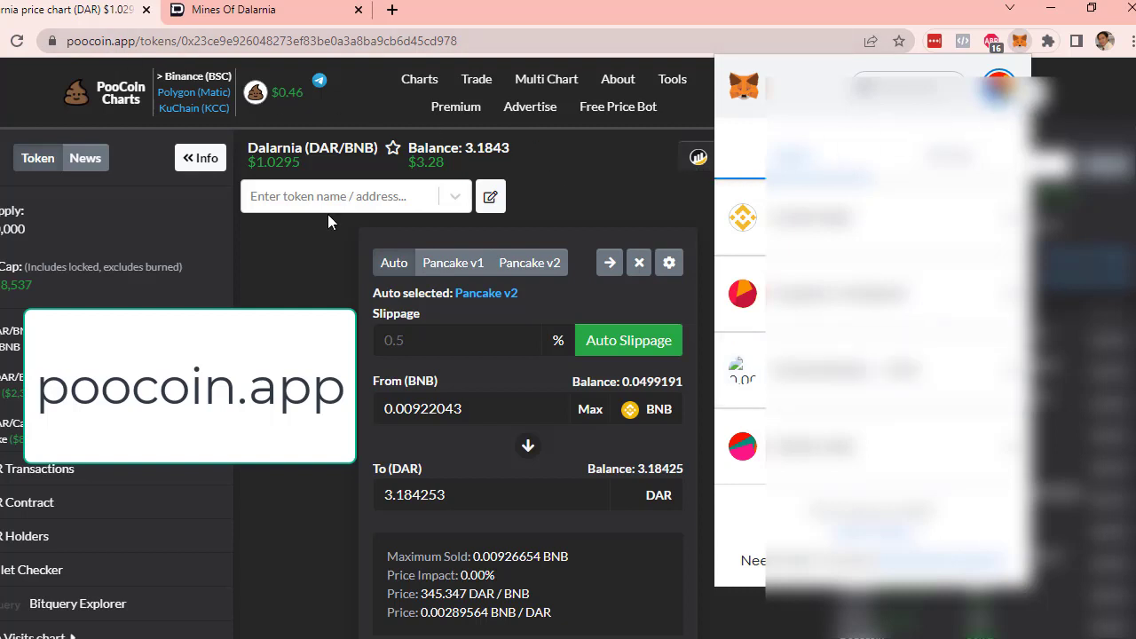
left_click(254, 194)
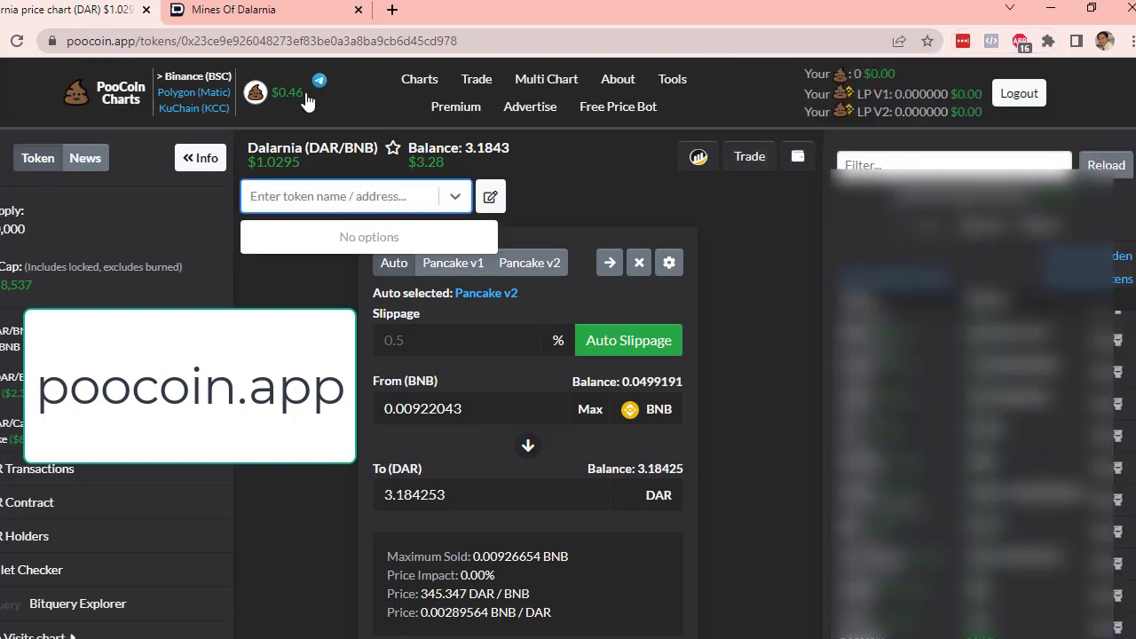
Step: On the Mines of Dalarnia site, select the full BEP20 DAR contract address
left_click(262, 10)
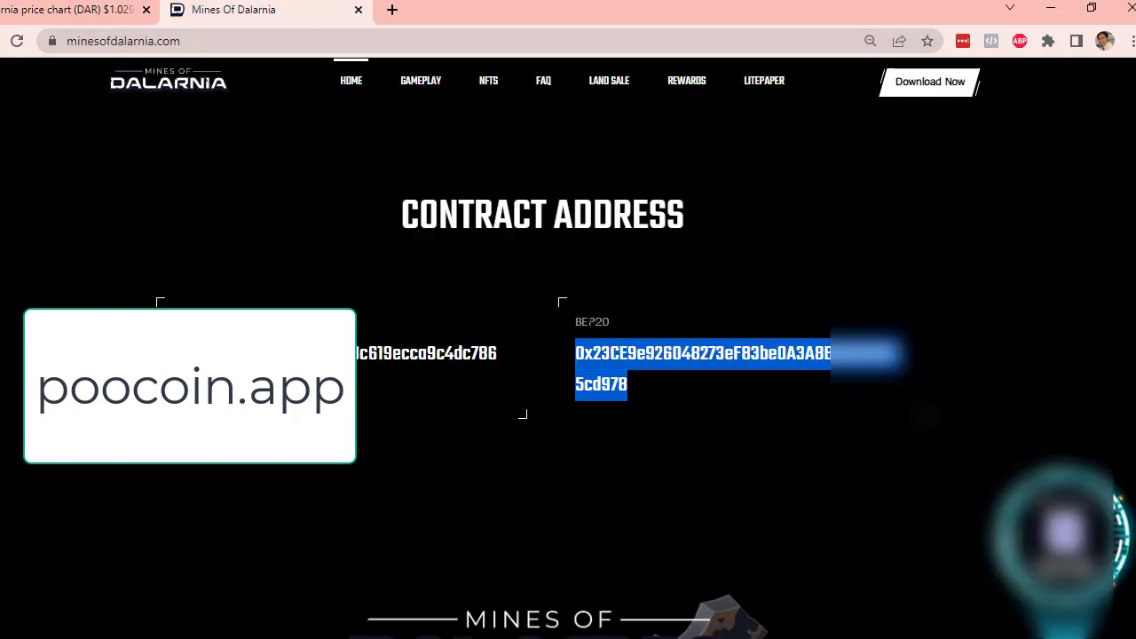
left_click(555, 358)
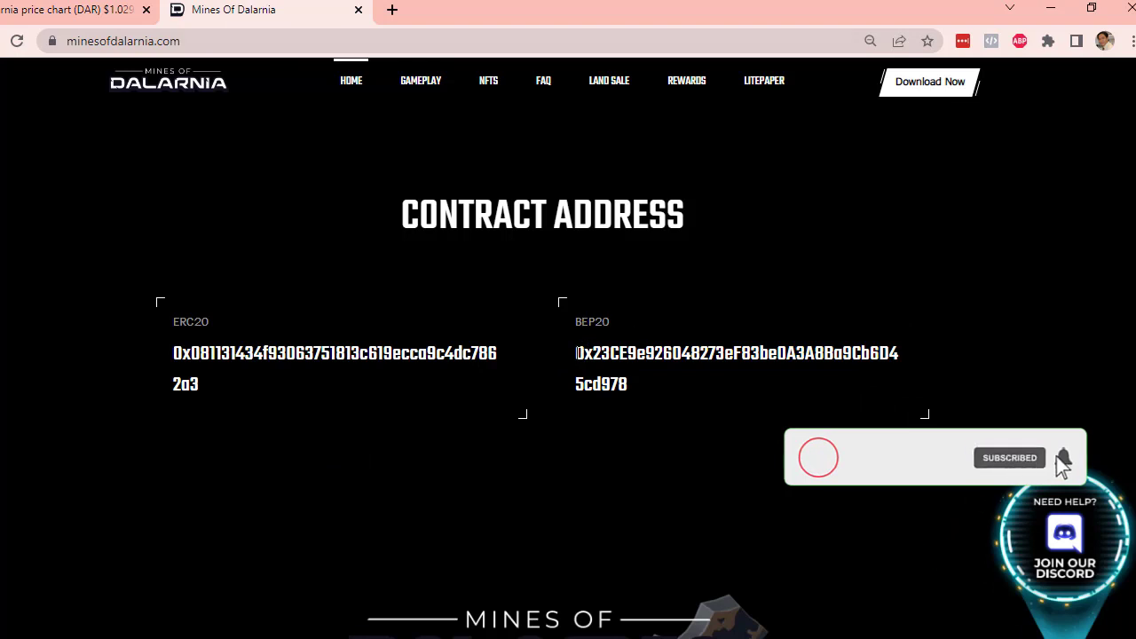
left_click_drag(576, 353, 637, 387)
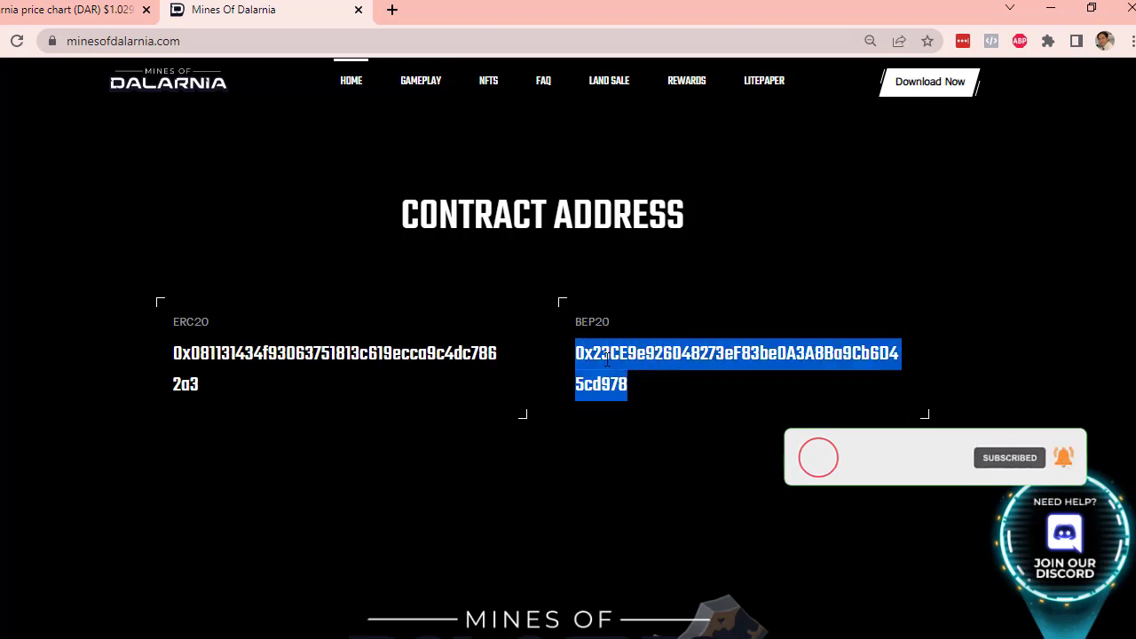
Step: Copy the BEP20 address, paste it into PooCoin's token search, and choose Dalarnia (DAR)
right_click(606, 358)
left_click(639, 373)
left_click(78, 10)
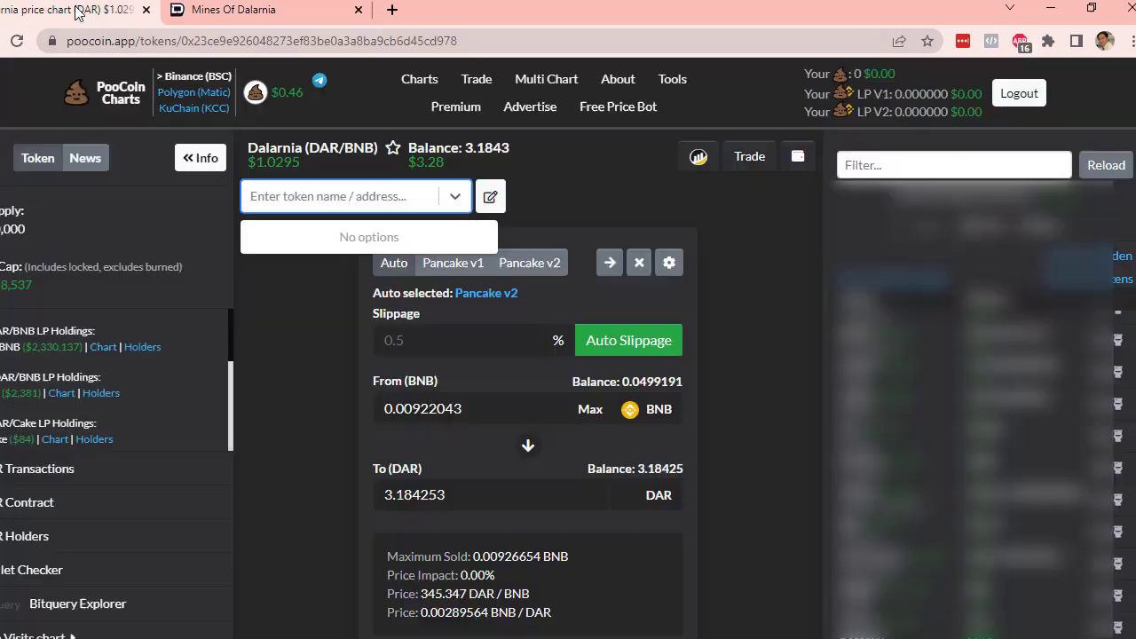
left_click(266, 196)
right_click(272, 200)
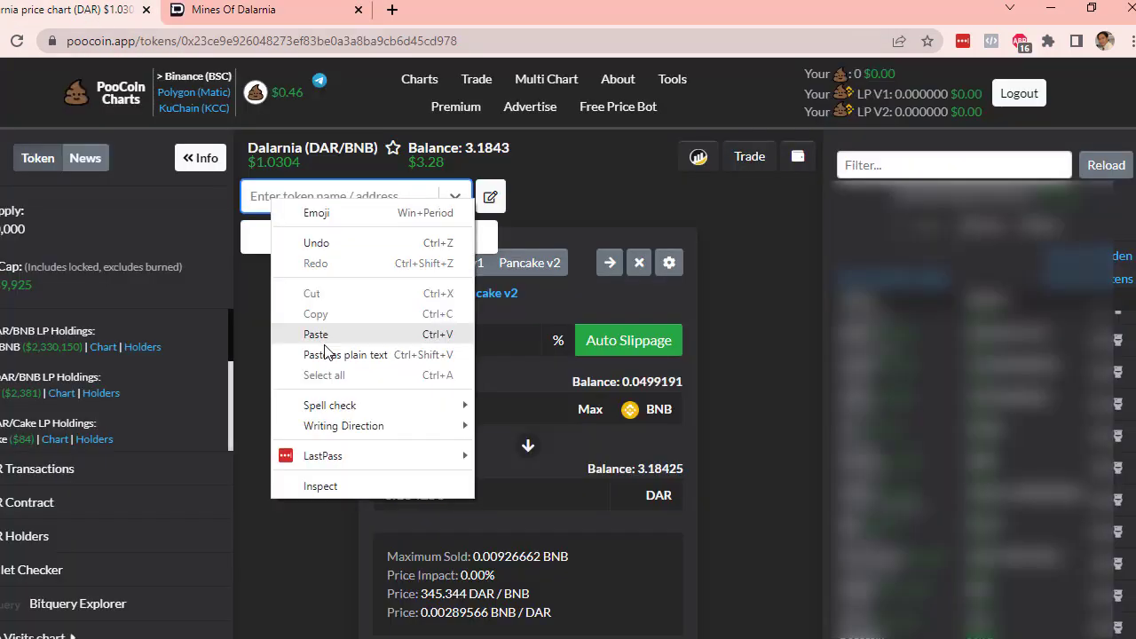
left_click(315, 336)
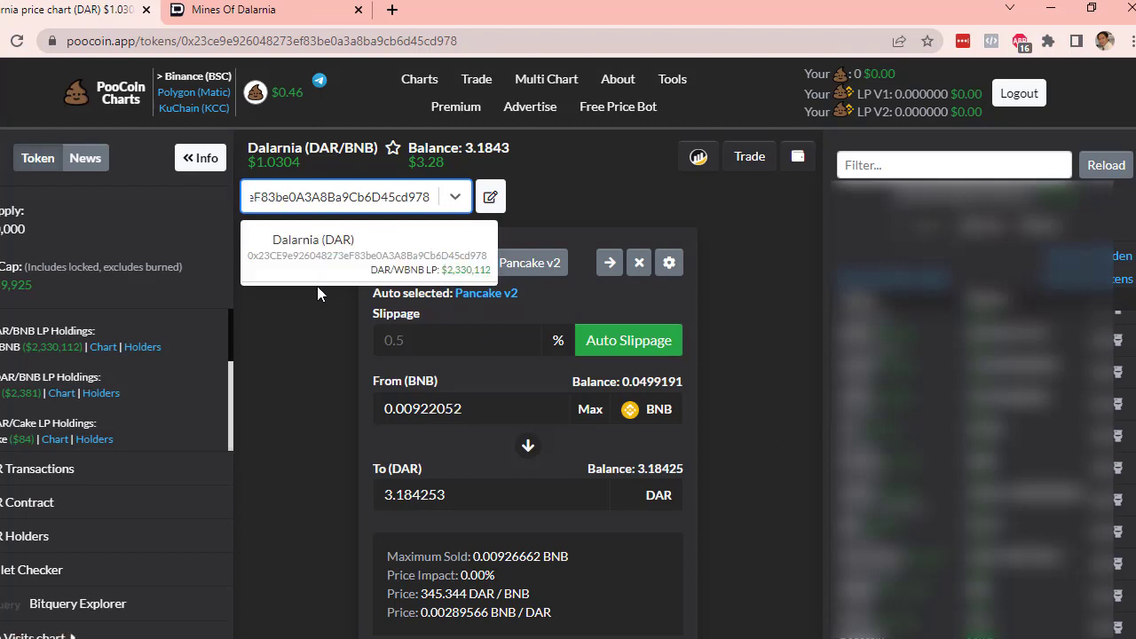
left_click(302, 249)
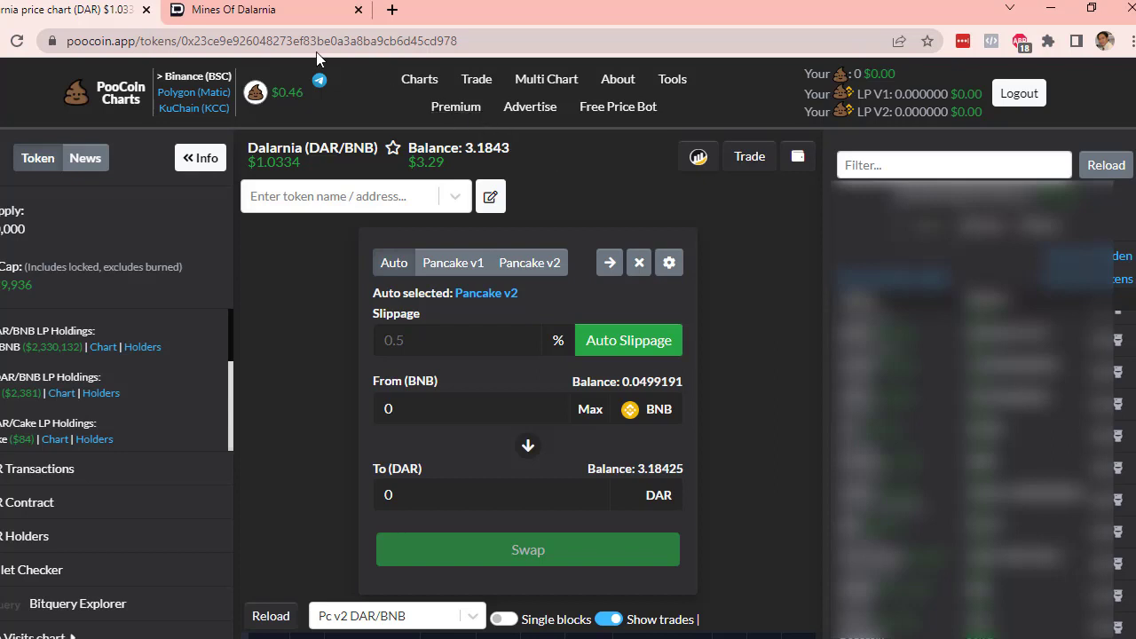
Step: Reselect and copy the BEP20 contract address on the Dalarnia site, then return to PooCoin's DAR page
left_click(257, 13)
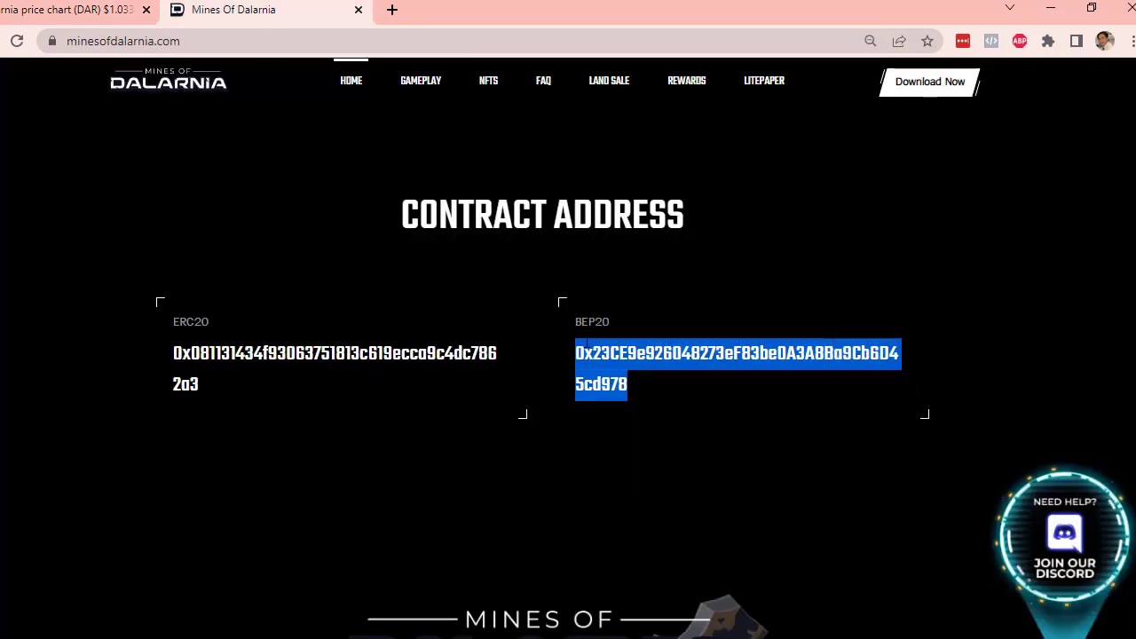
left_click(577, 353)
left_click_drag(577, 353, 652, 384)
right_click(597, 348)
left_click(641, 365)
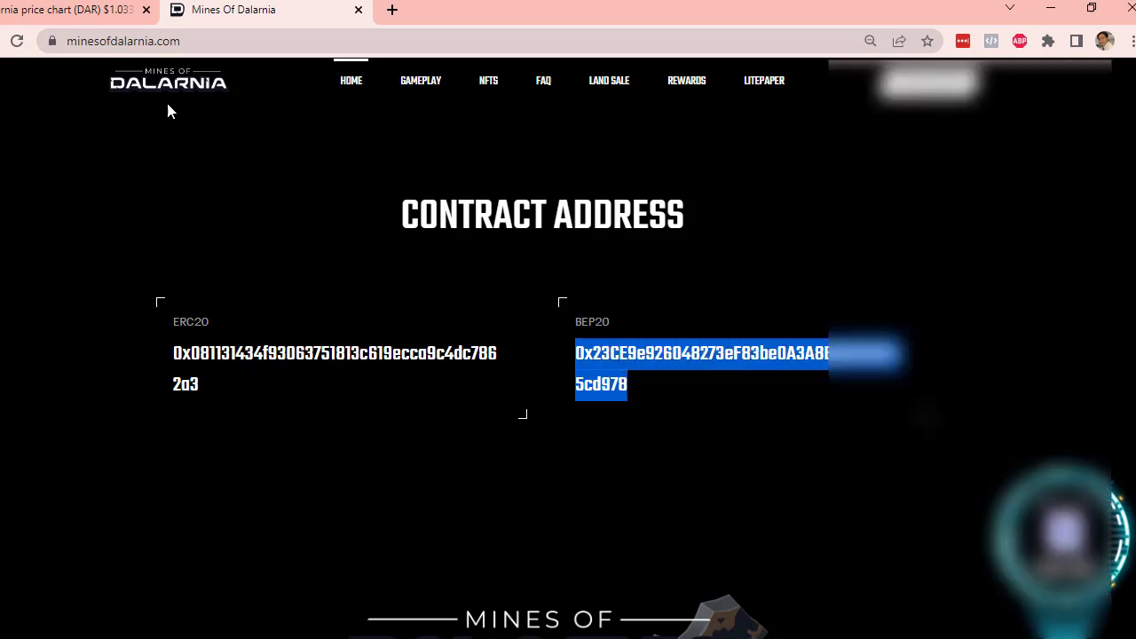
left_click(89, 10)
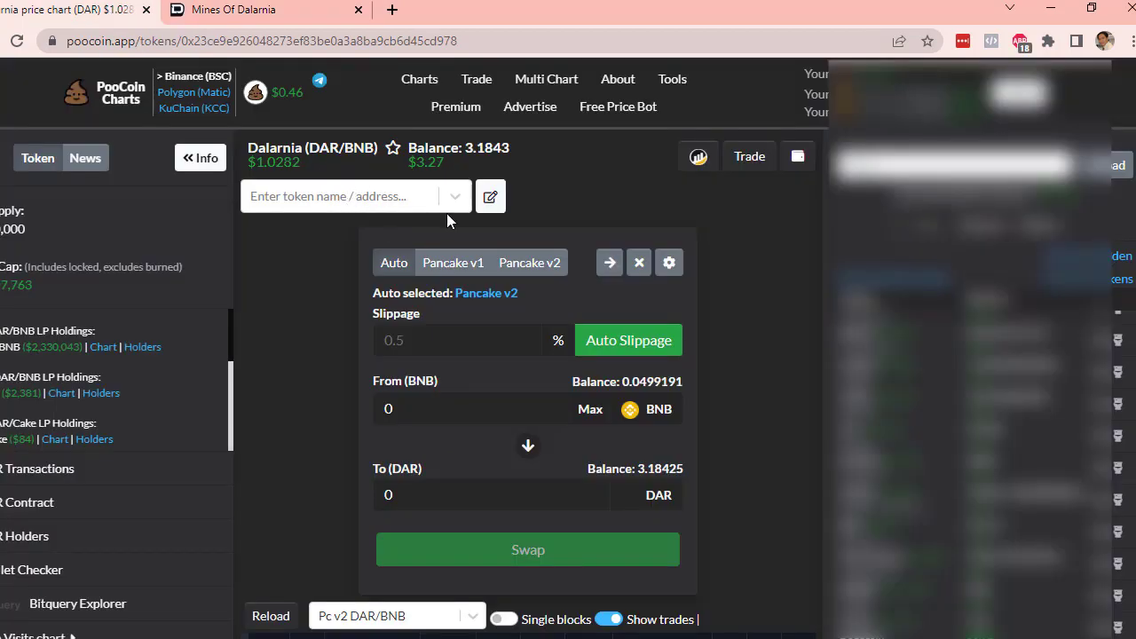
Step: Hide the swap panel and pan the DAR/BNB price chart to earlier history
scroll(679, 280, "down", 1)
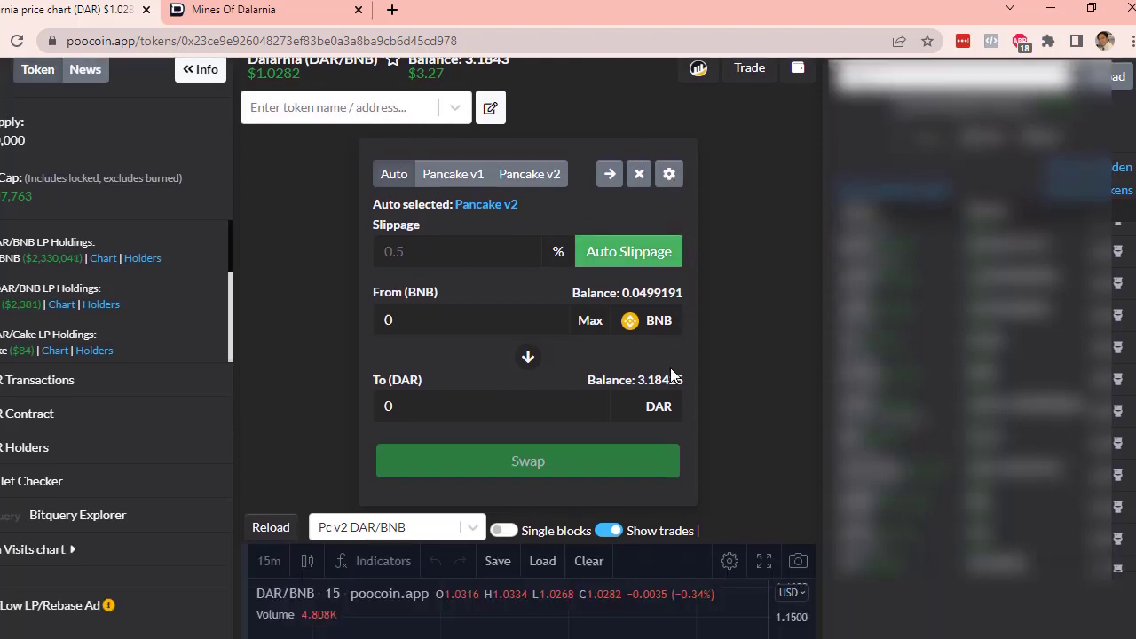
scroll(746, 303, "up", 1)
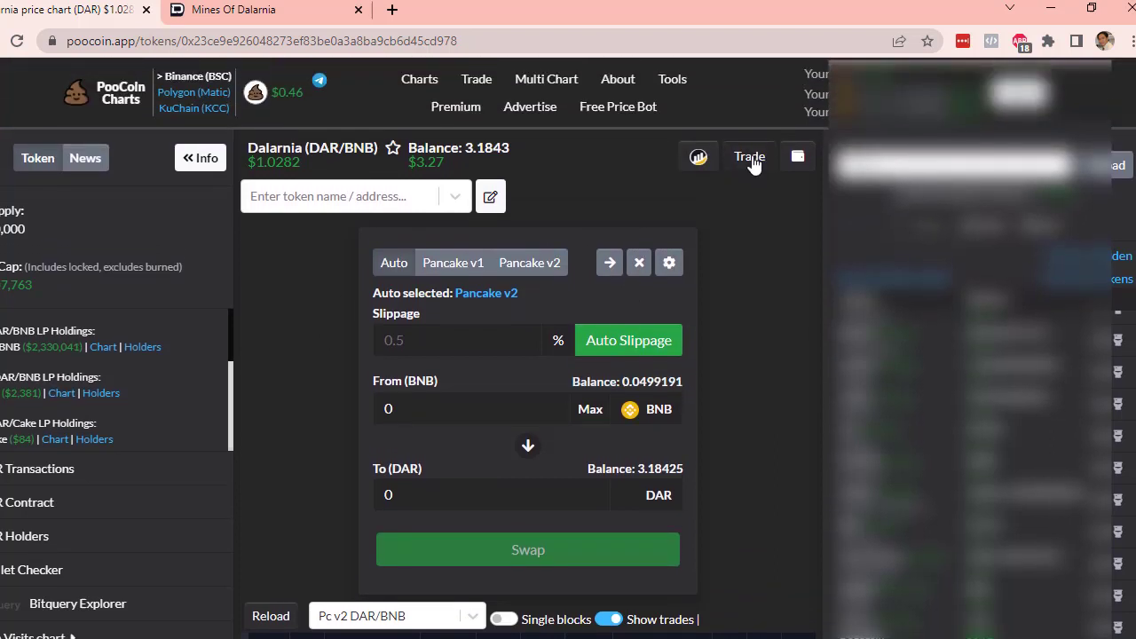
left_click(748, 160)
left_click(739, 167)
left_click(747, 169)
scroll(661, 222, "down", 2)
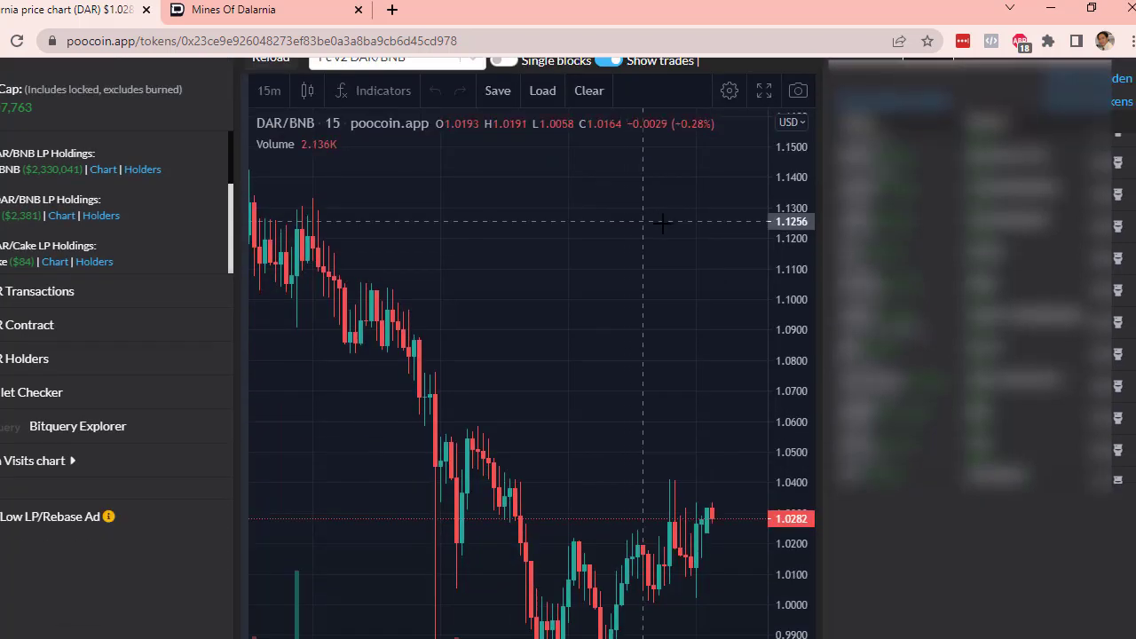
scroll(661, 222, "down", 1)
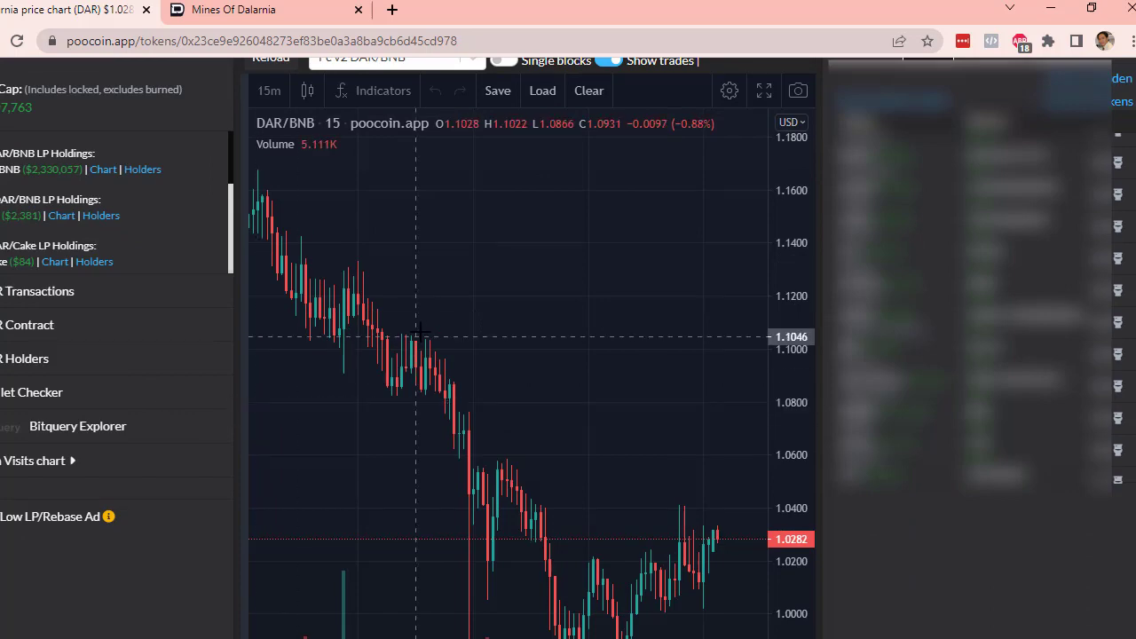
left_click_drag(258, 335, 436, 337)
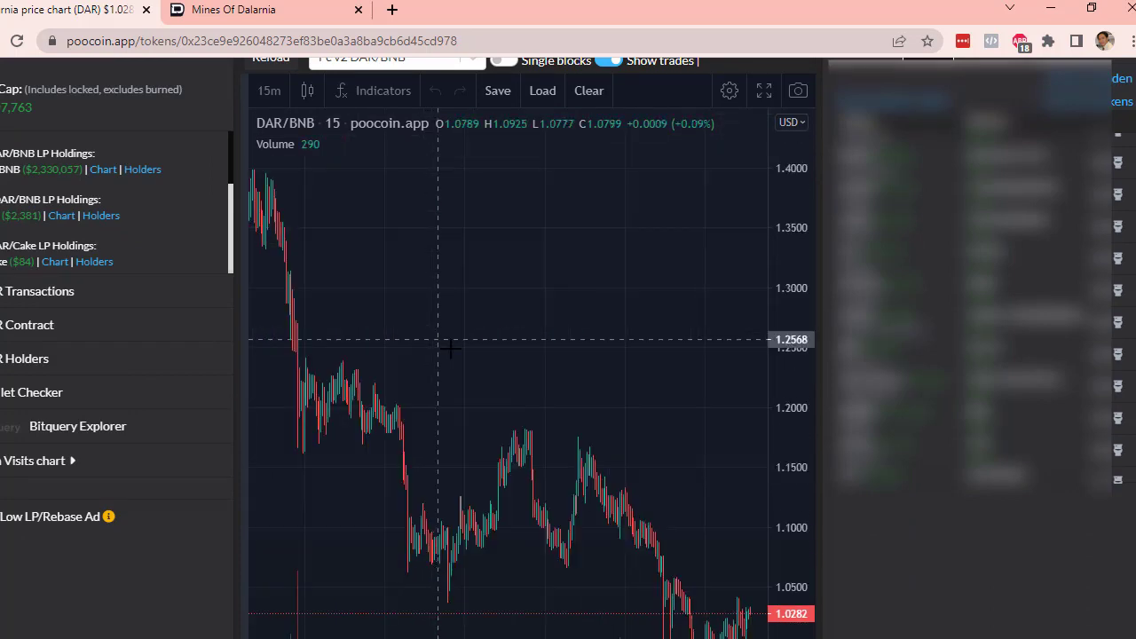
Step: Scroll down through the holdings and trades tables, then back up to the token header
scroll(190, 353, "down", 1)
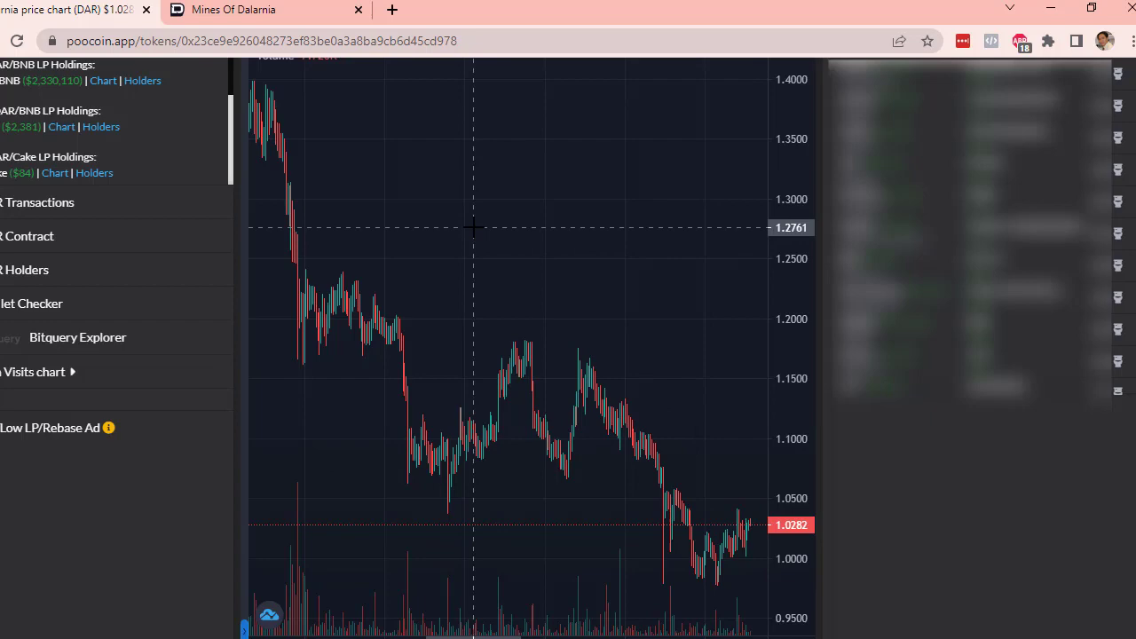
scroll(480, 226, "up", 1)
scroll(481, 226, "down", 1)
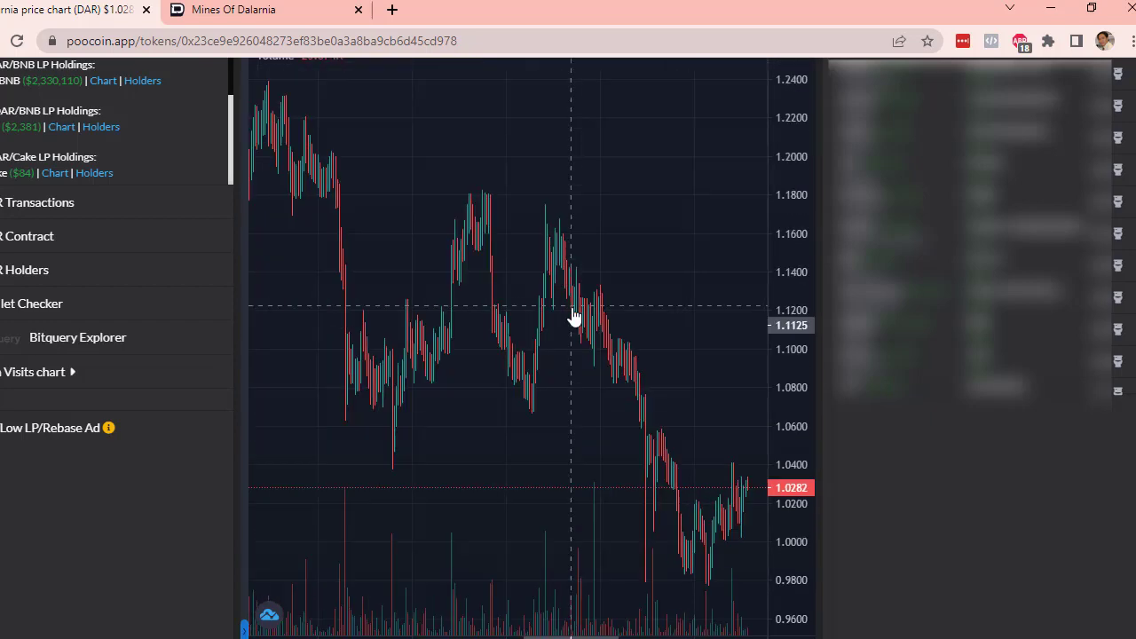
scroll(568, 293, "down", 1)
scroll(812, 378, "up", 2)
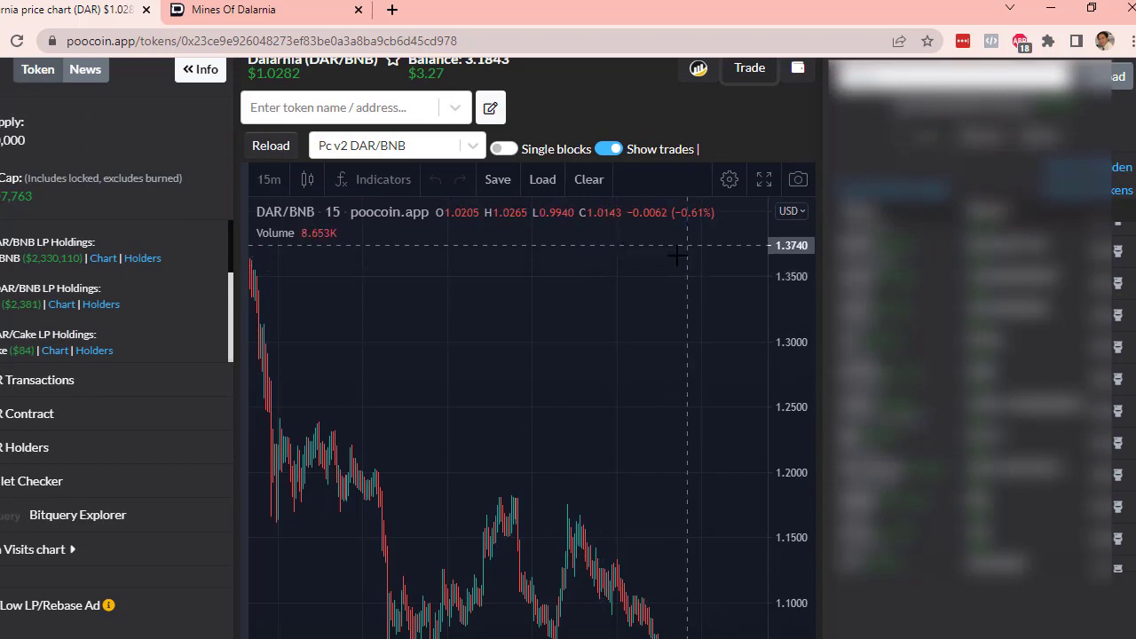
scroll(550, 306, "up", 1)
scroll(550, 306, "up", 1)
scroll(550, 306, "up", 1)
scroll(550, 306, "down", 1)
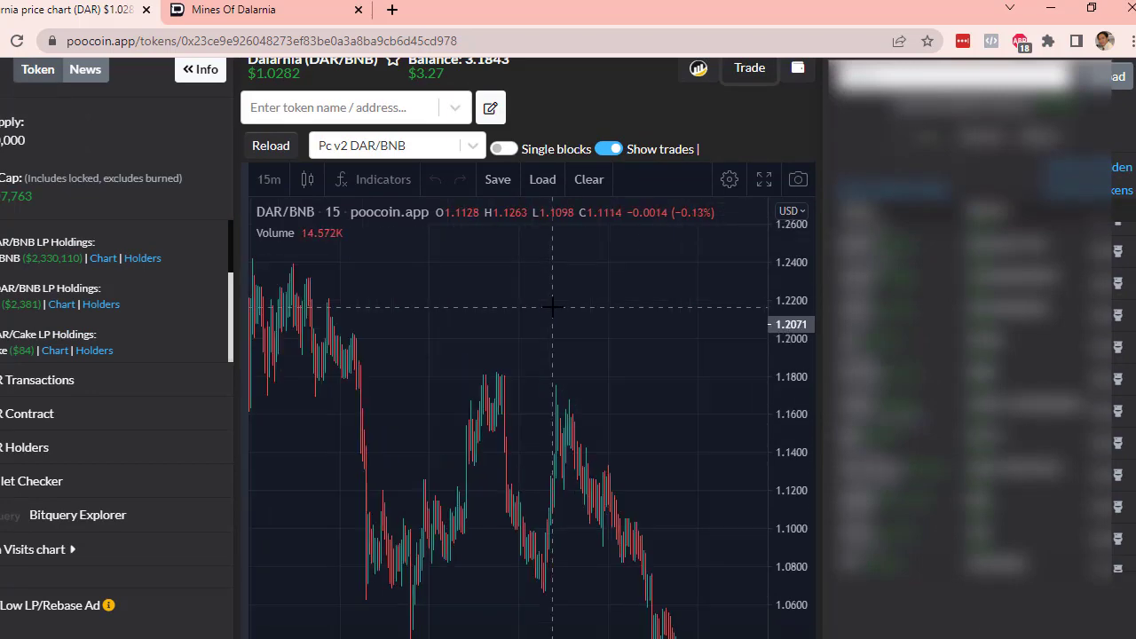
scroll(550, 306, "down", 2)
scroll(624, 334, "down", 2)
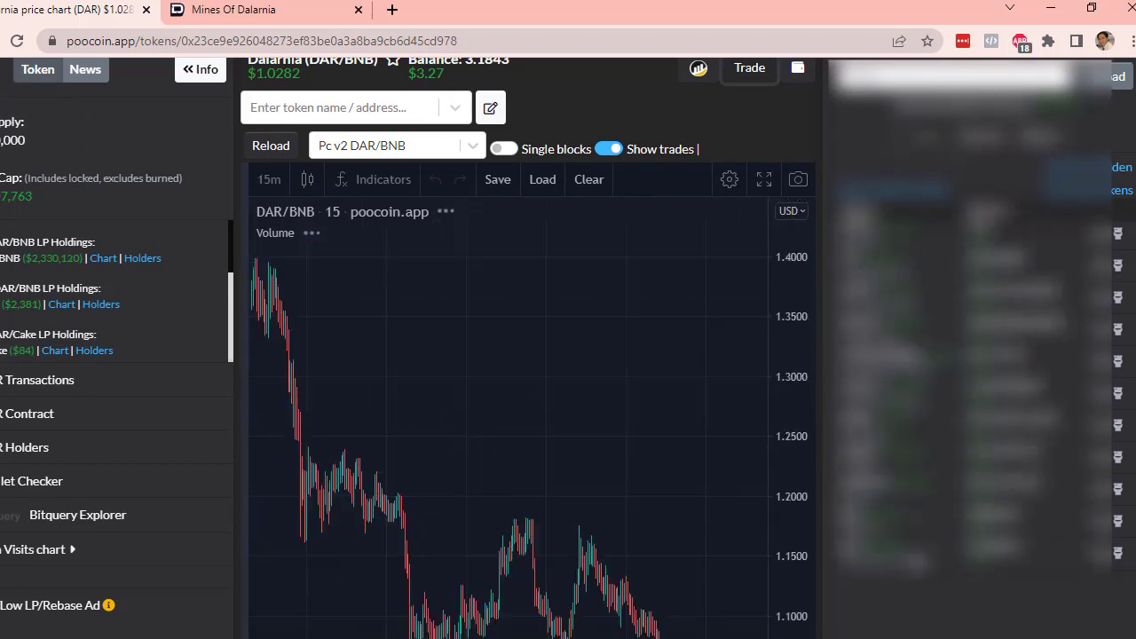
scroll(680, 534, "down", 1)
scroll(768, 369, "down", 4)
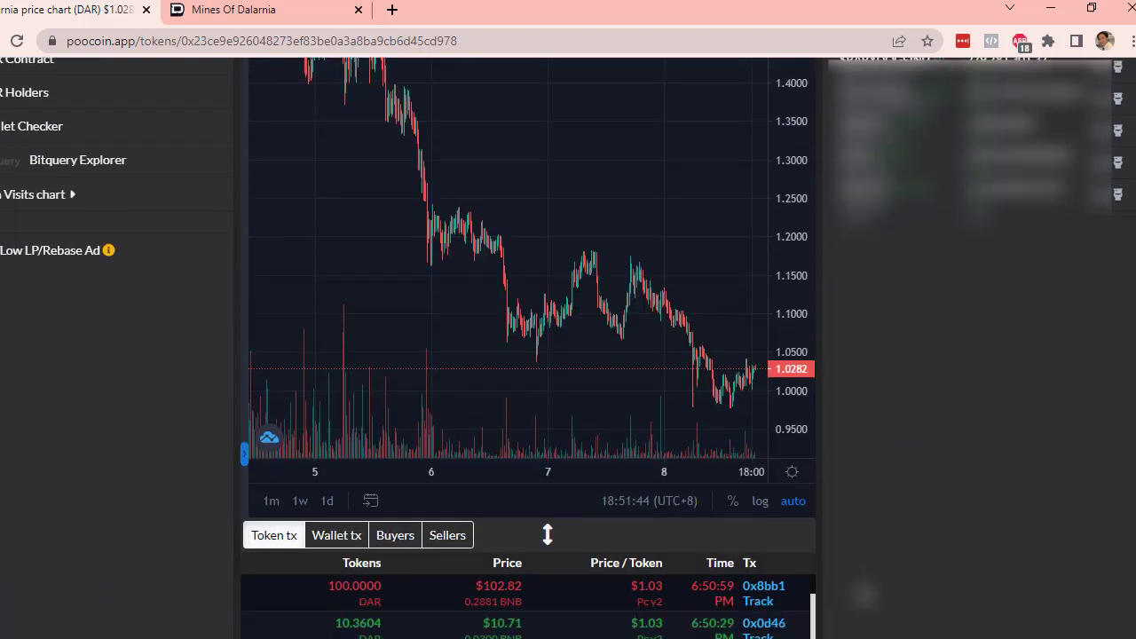
scroll(817, 355, "up", 3)
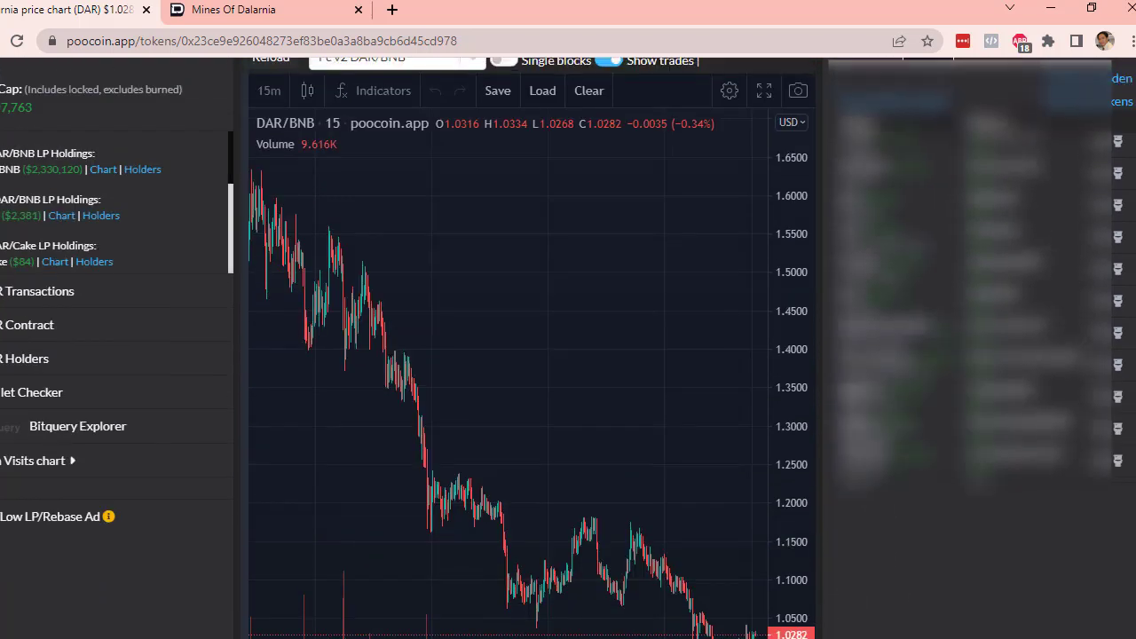
scroll(817, 109, "up", 2)
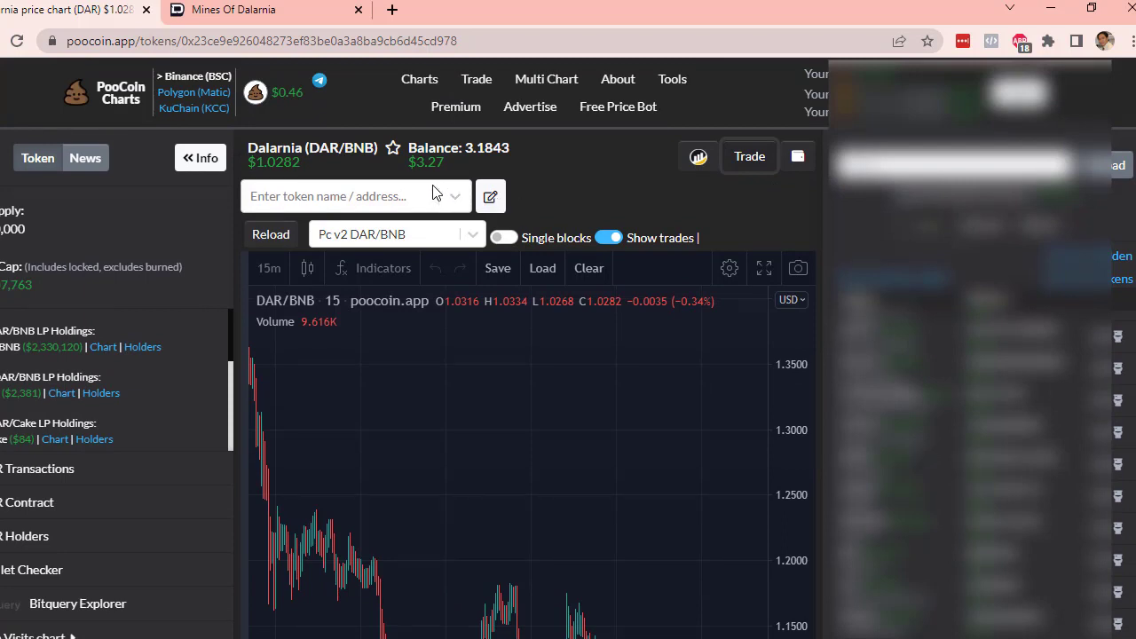
Step: Enter 10 DAR in the trade panel and flip it to sell DAR for 0.0288091 BNB
left_click(747, 160)
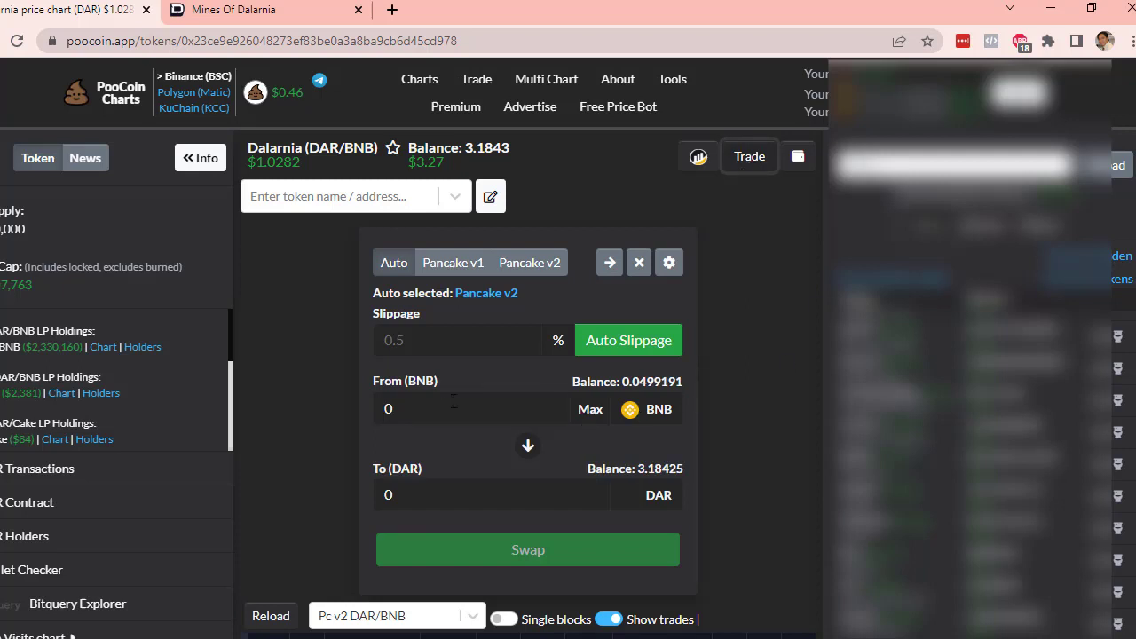
left_click_drag(422, 496, 341, 502)
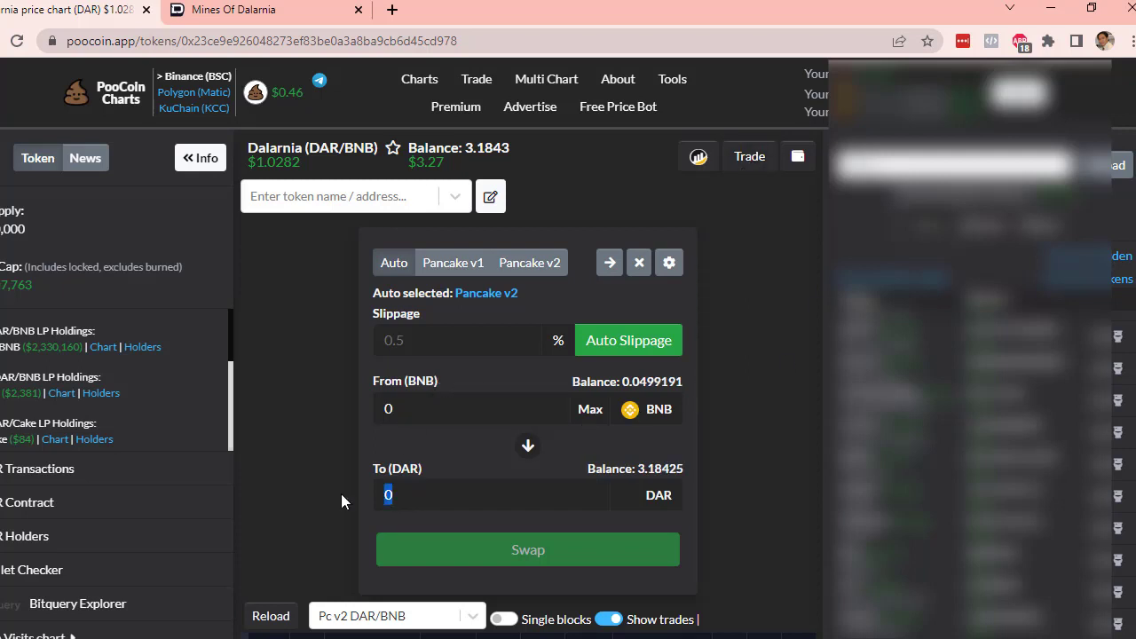
type("10")
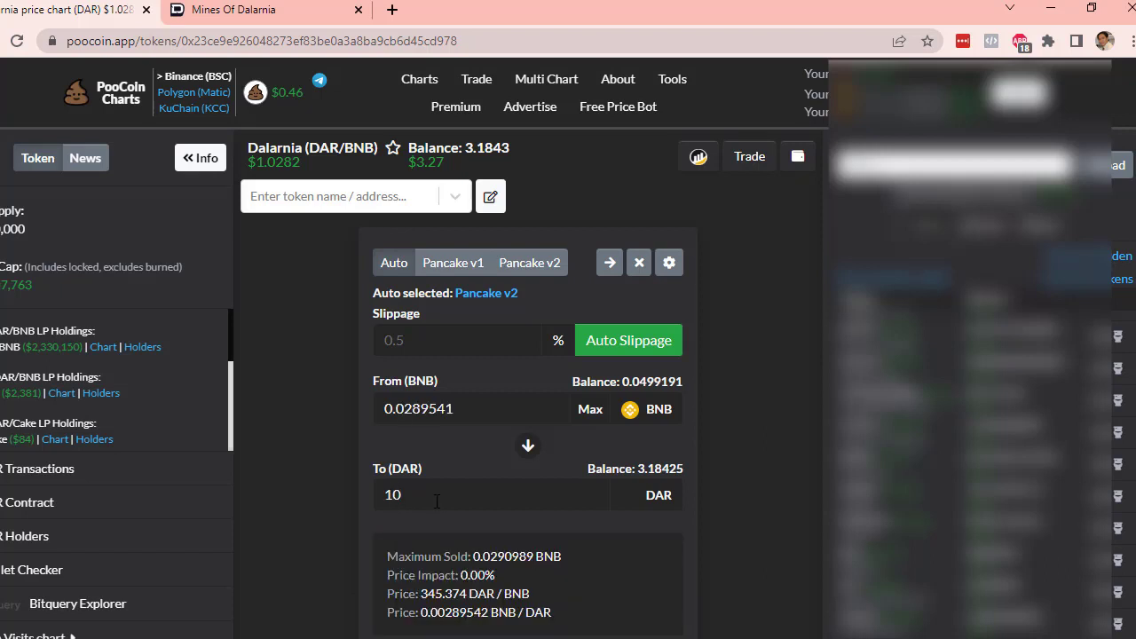
scroll(519, 453, "down", 2)
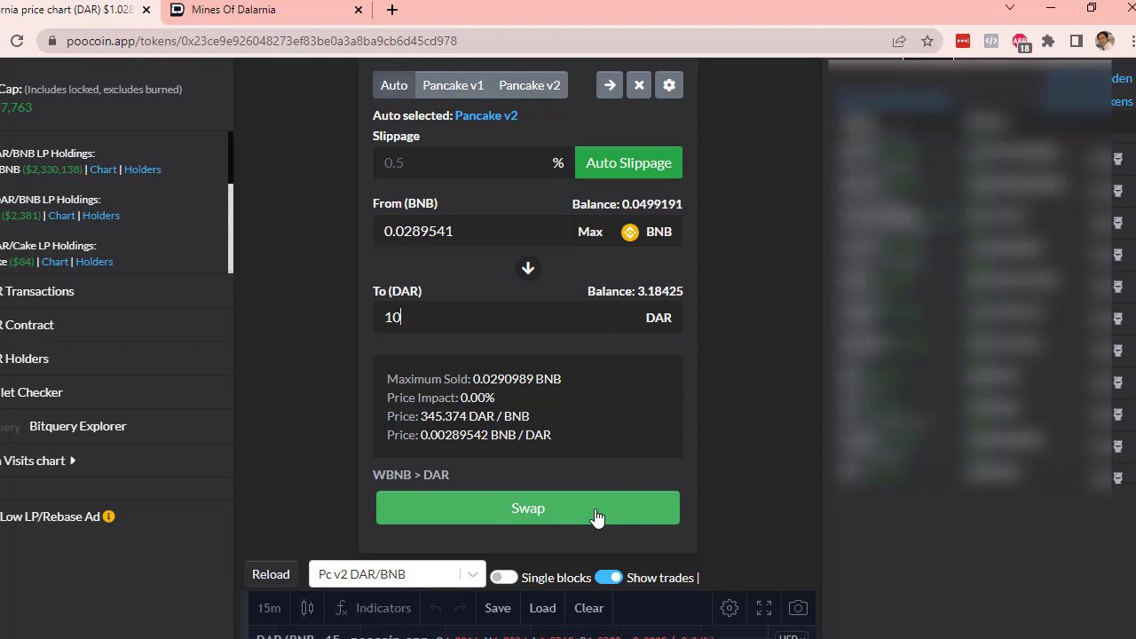
left_click(523, 267)
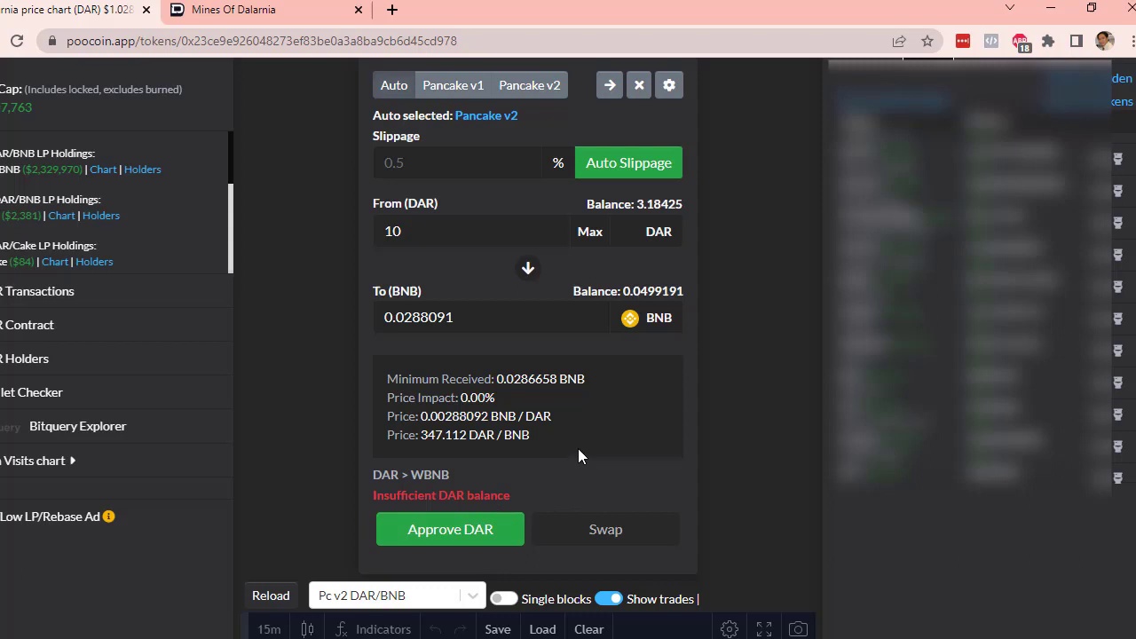
Step: Flip the swap direction back and forth until it buys 10 DAR for 0.0289085 BNB
scroll(577, 448, "up", 1)
left_click(528, 359)
scroll(528, 359, "down", 2)
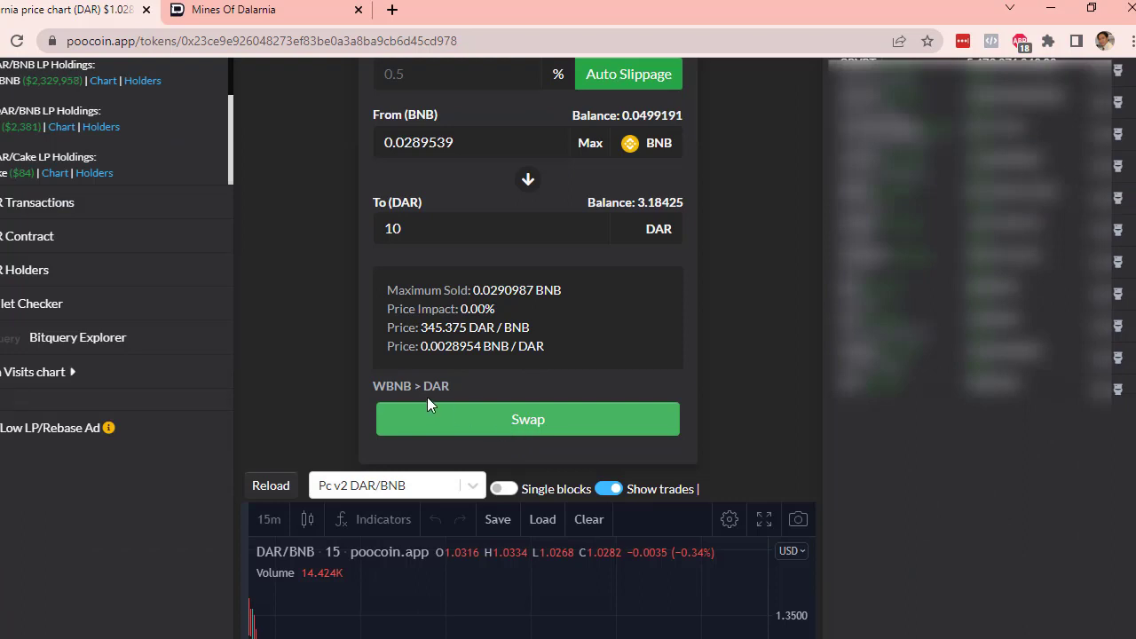
scroll(587, 374, "up", 2)
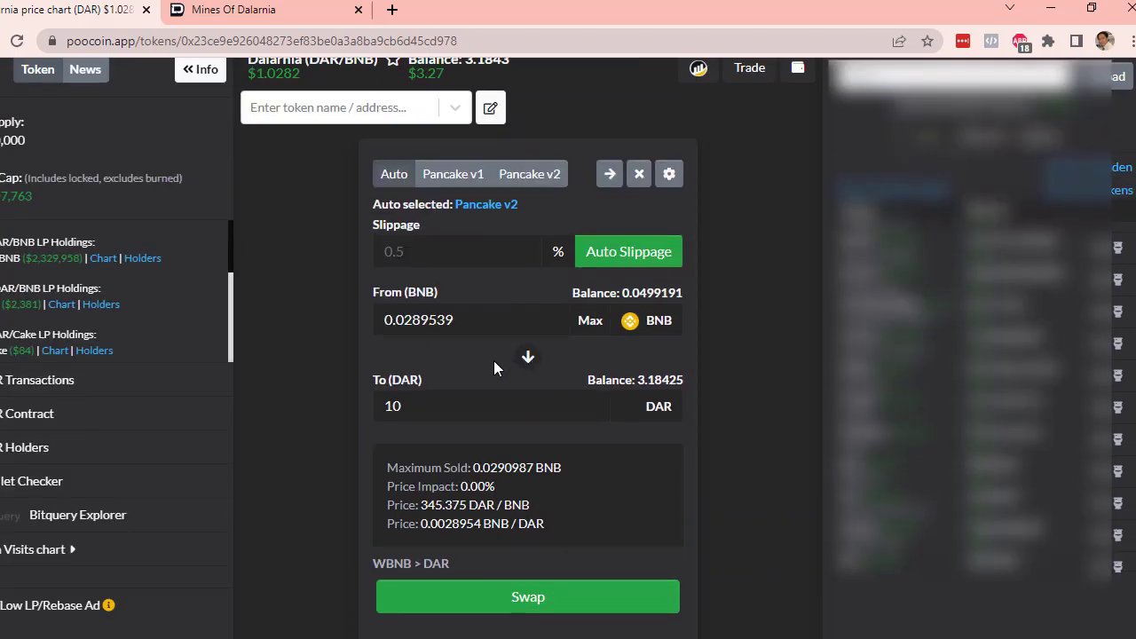
scroll(494, 368, "up", 1)
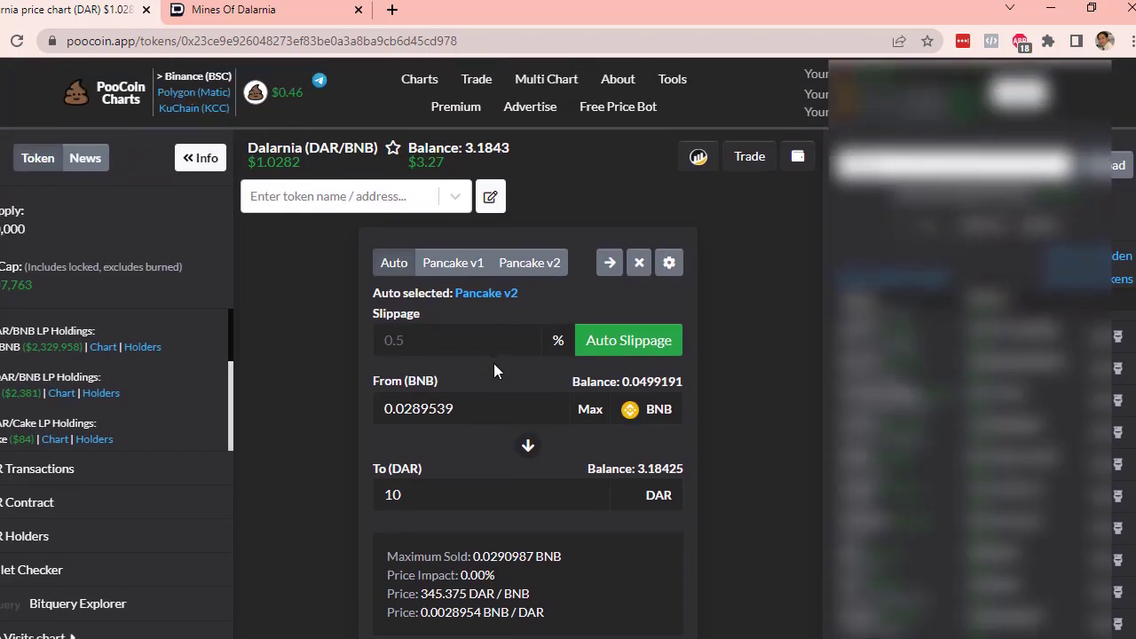
left_click(527, 447)
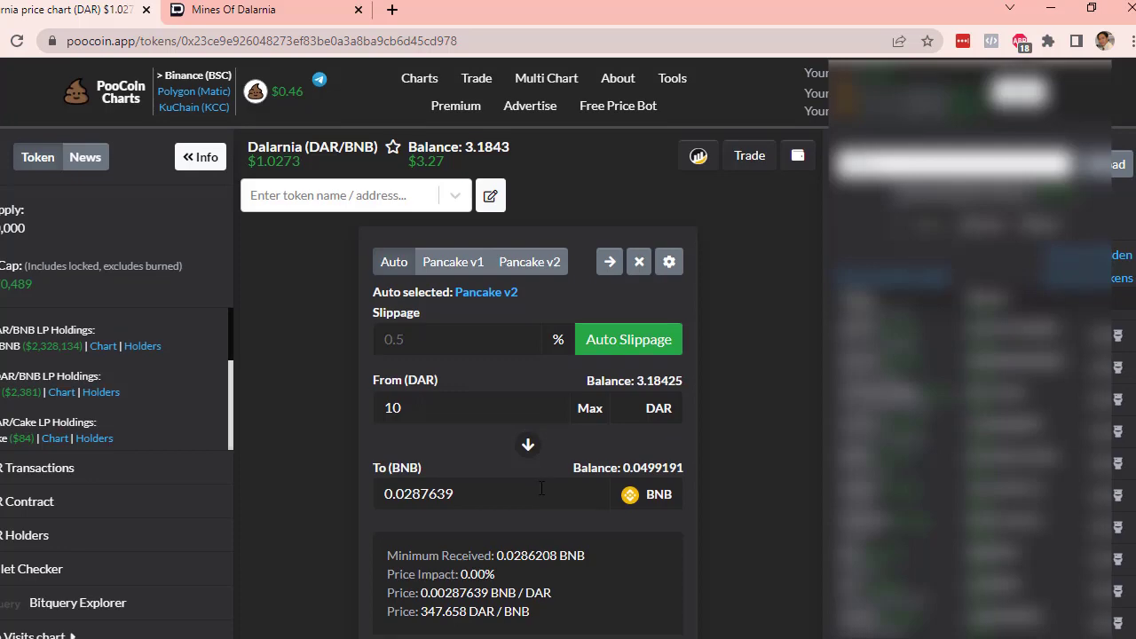
scroll(351, 477, "down", 3)
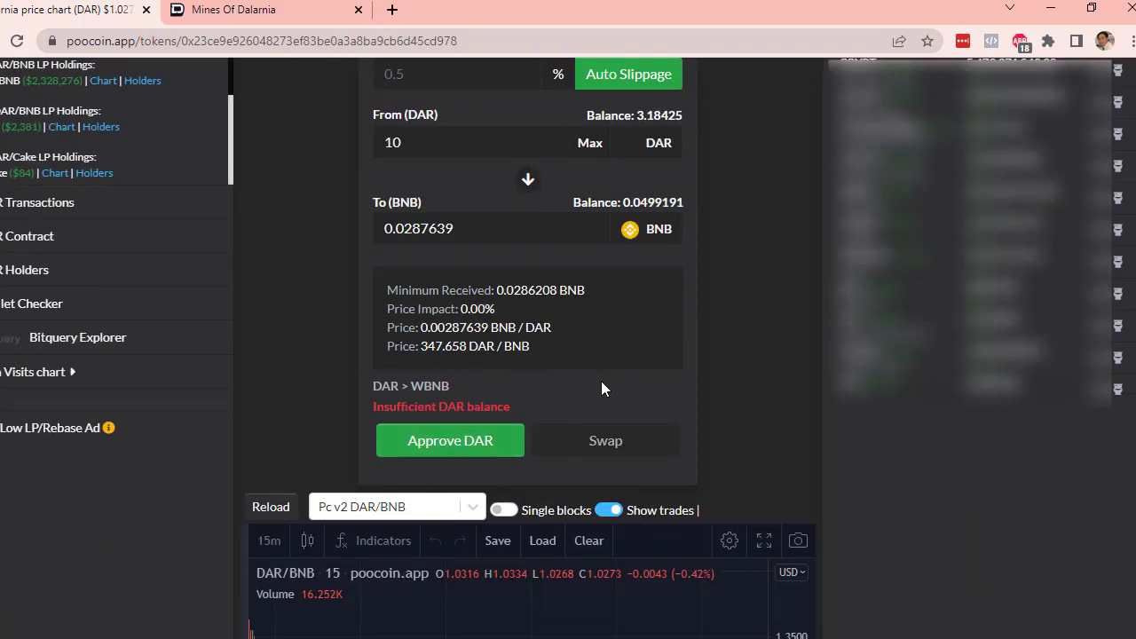
scroll(600, 388, "up", 1)
scroll(600, 377, "up", 1)
left_click(528, 356)
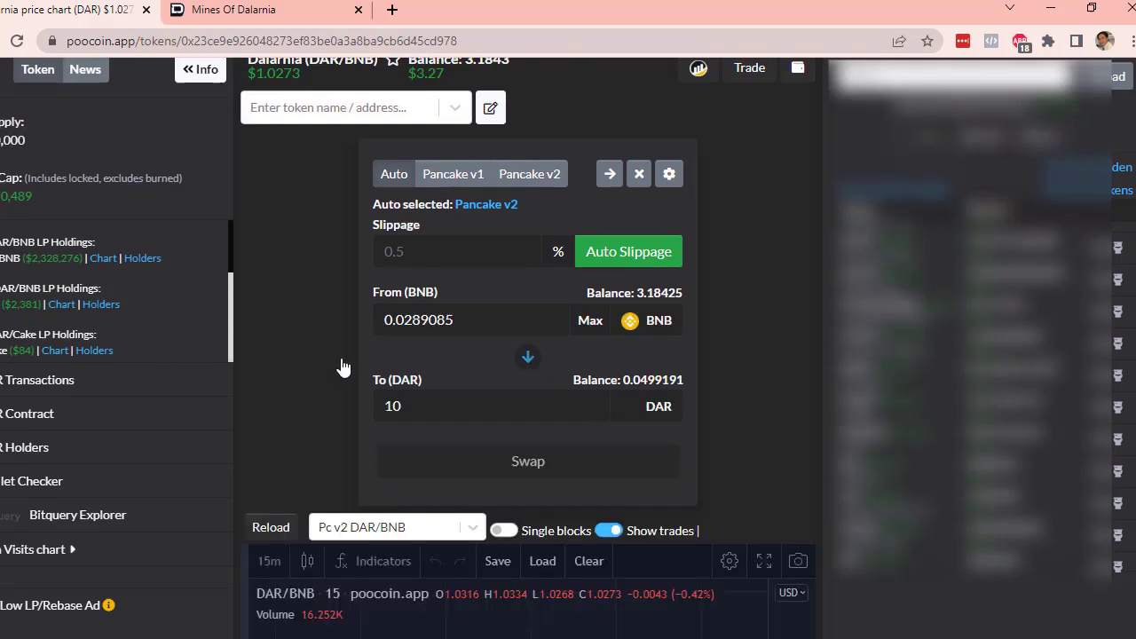
scroll(330, 360, "down", 1)
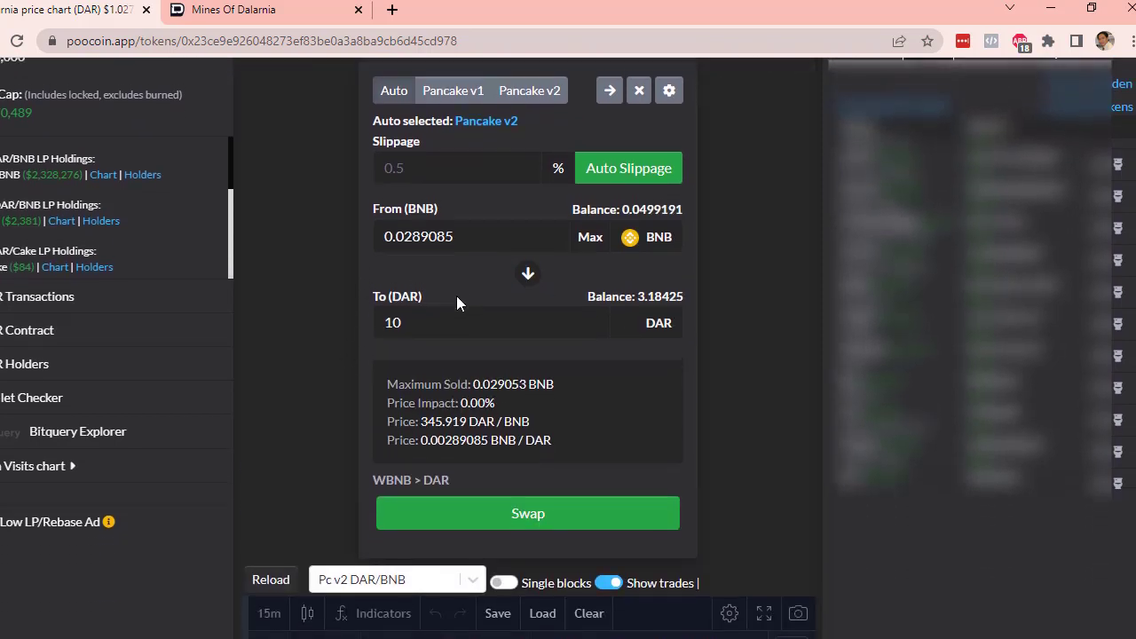
scroll(457, 301, "up", 1)
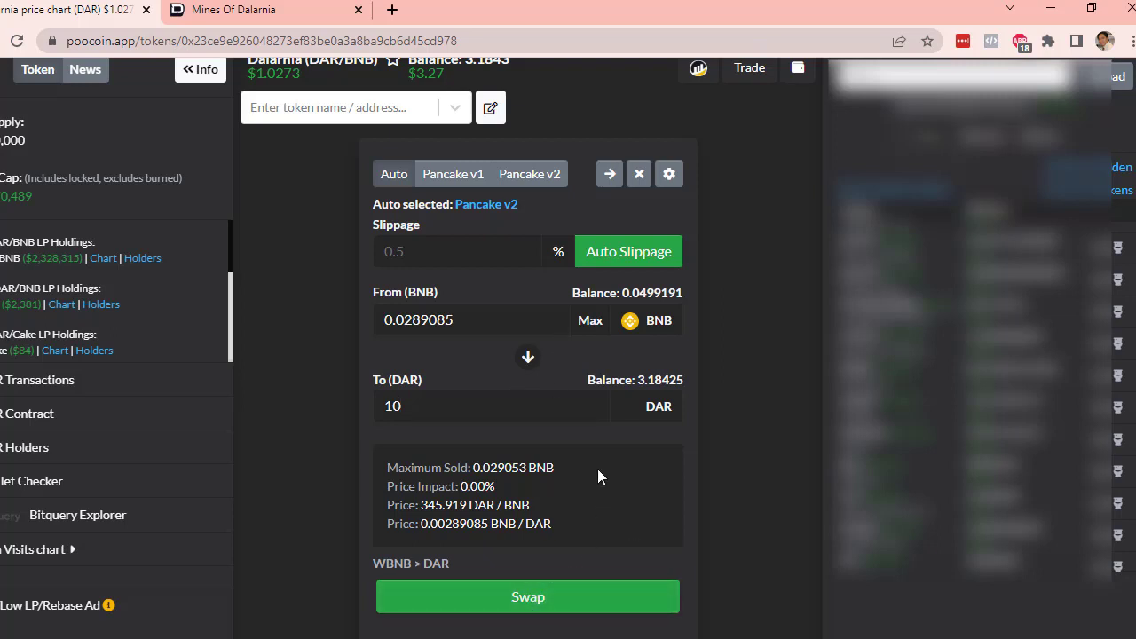
Step: Change the DAR amount to 5 and submit the swap for 0.0144542 BNB
left_click_drag(430, 405, 308, 409)
type("5")
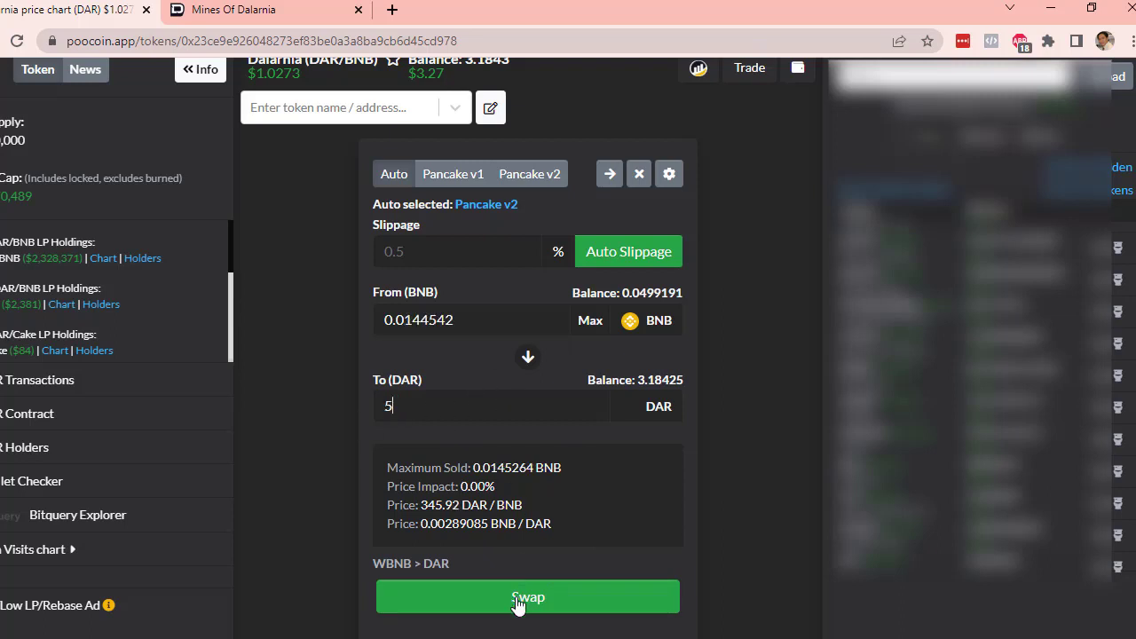
left_click(526, 601)
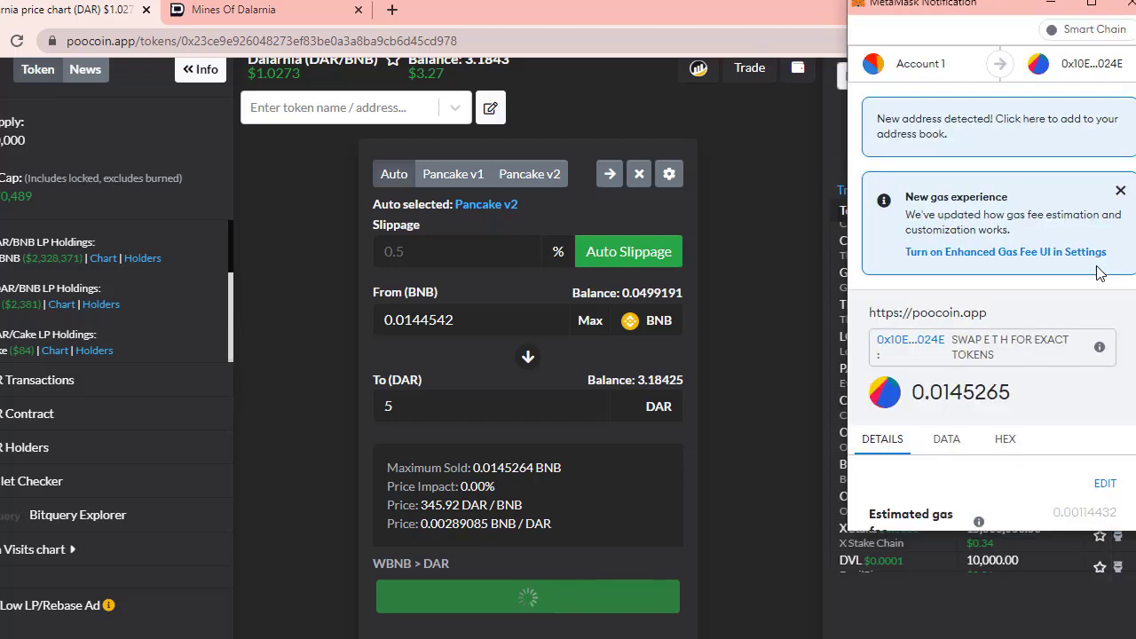
Step: Confirm the 5 DAR swap in MetaMask, totalling 0.01567082 BNB with gas
scroll(933, 341, "down", 3)
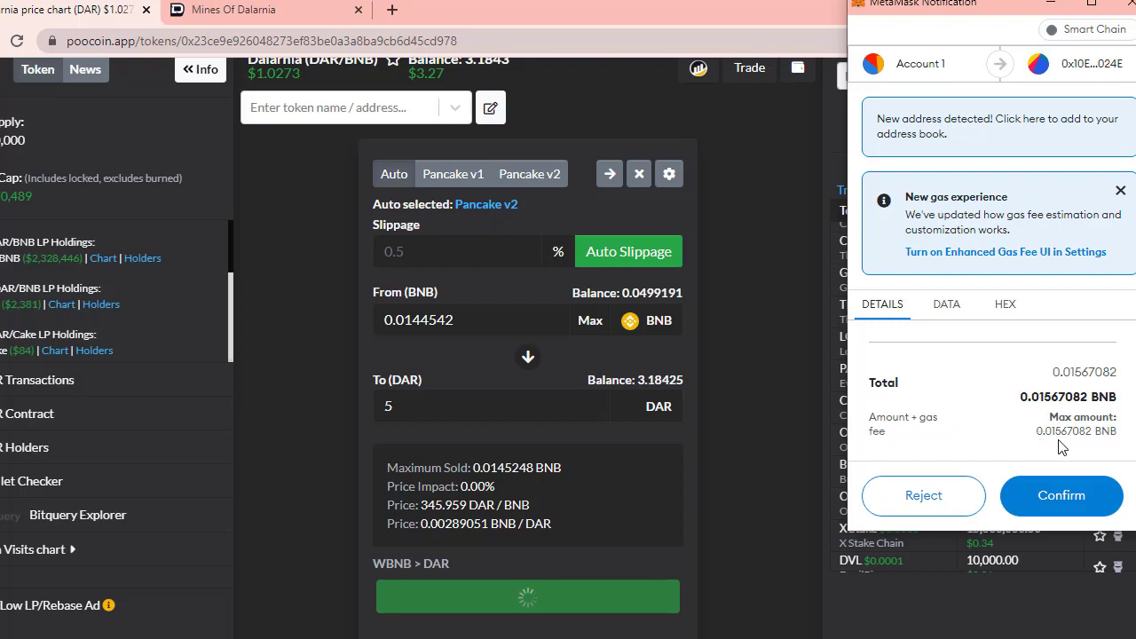
left_click(1072, 498)
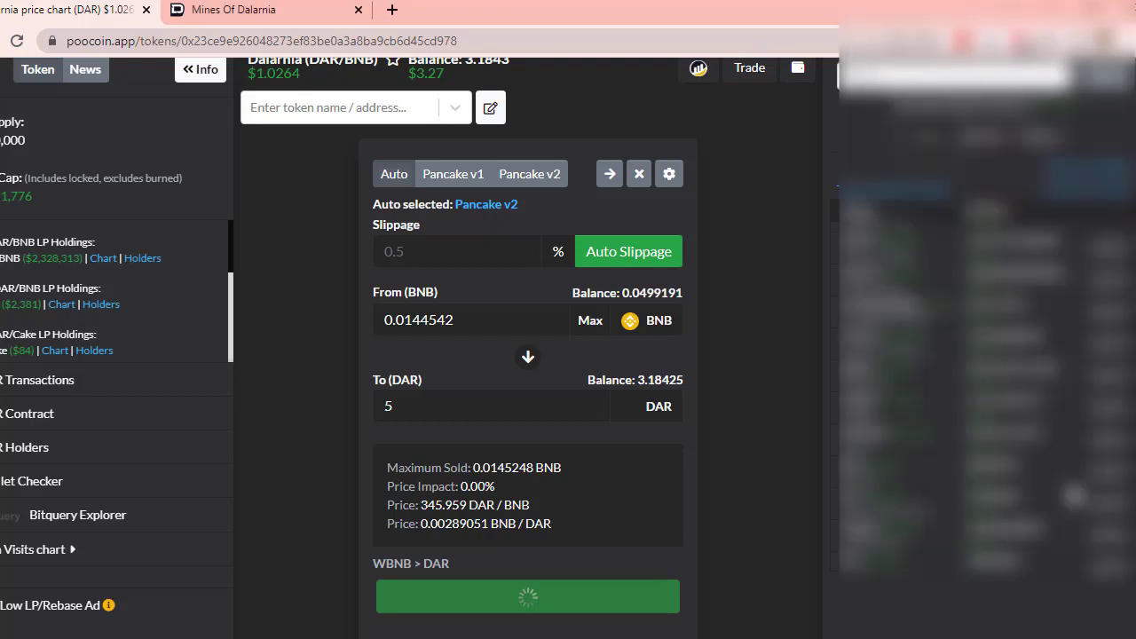